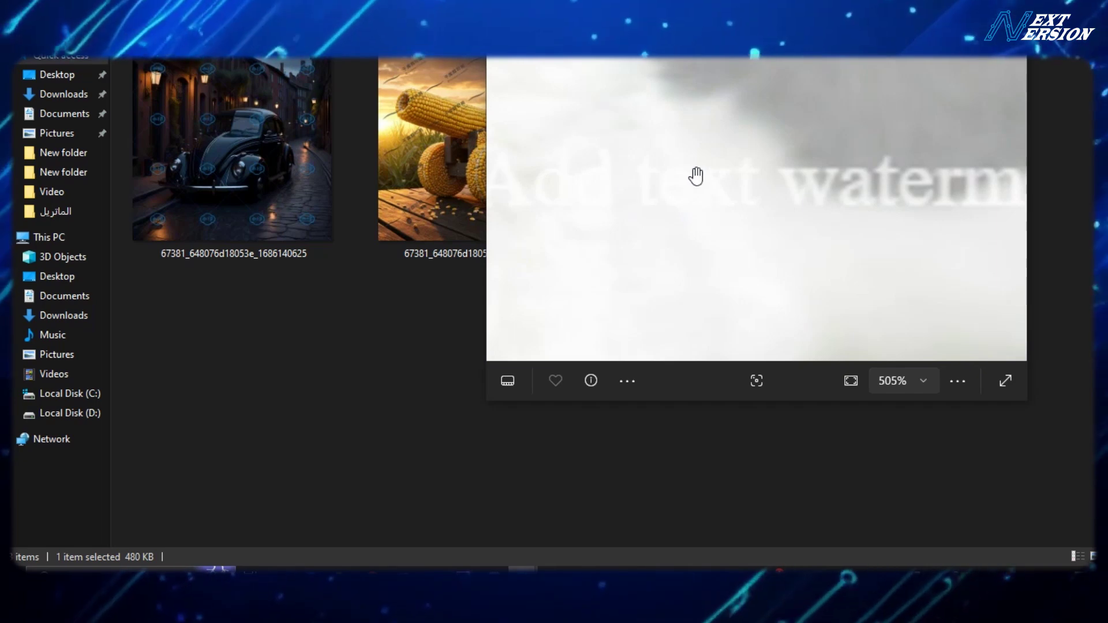
Examine the repeated watermark text over the white cat picture, both close up and in overview.
scroll(618, 141, down, 8)
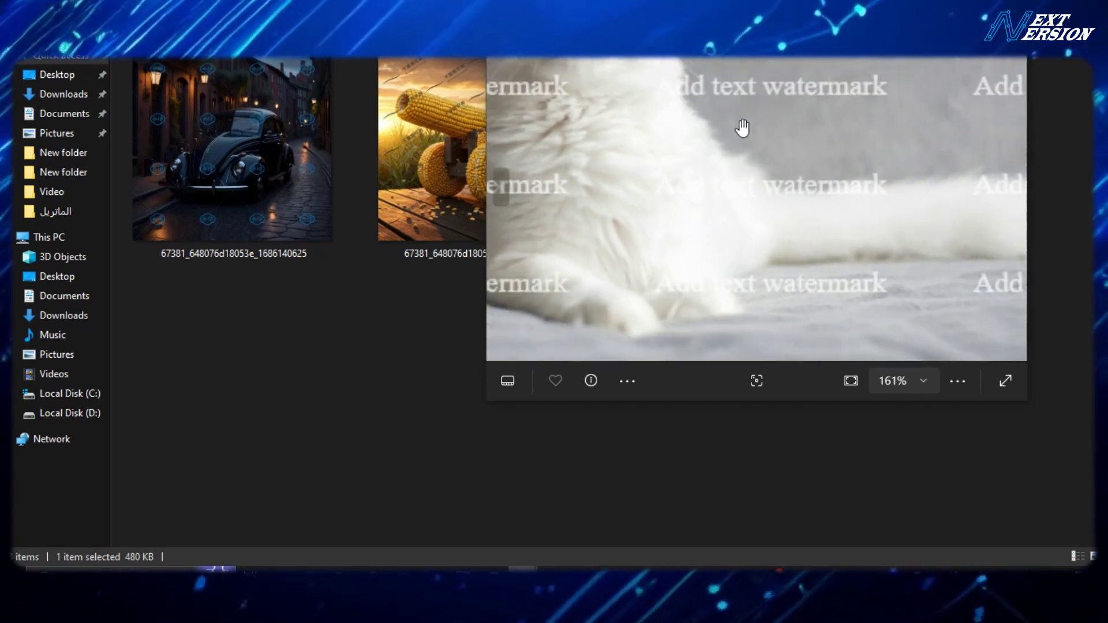
scroll(681, 144, up, 3)
scroll(698, 171, up, 4)
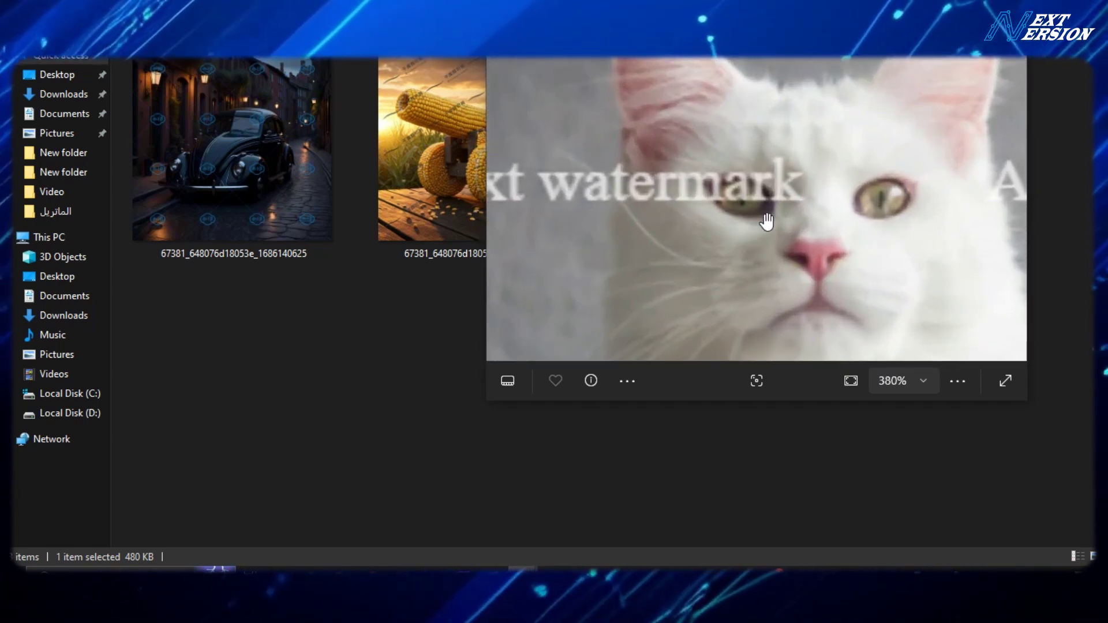
scroll(846, 145, down, 6)
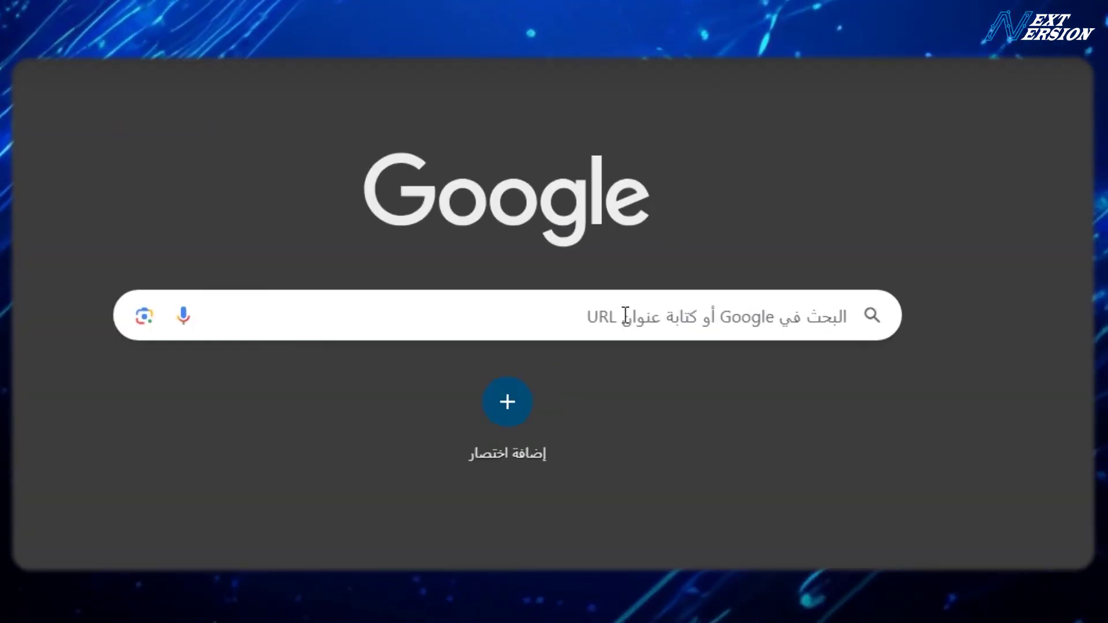
Search Google for "google studio" and open the Google AI Studio site from the results.
click(655, 296)
click(895, 522)
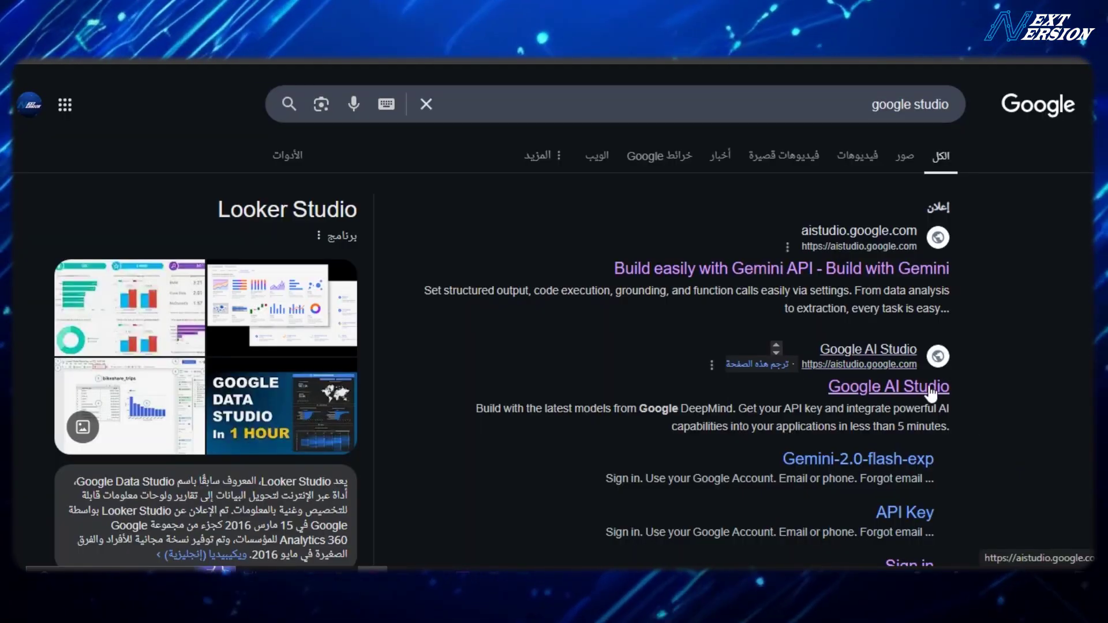
click(910, 398)
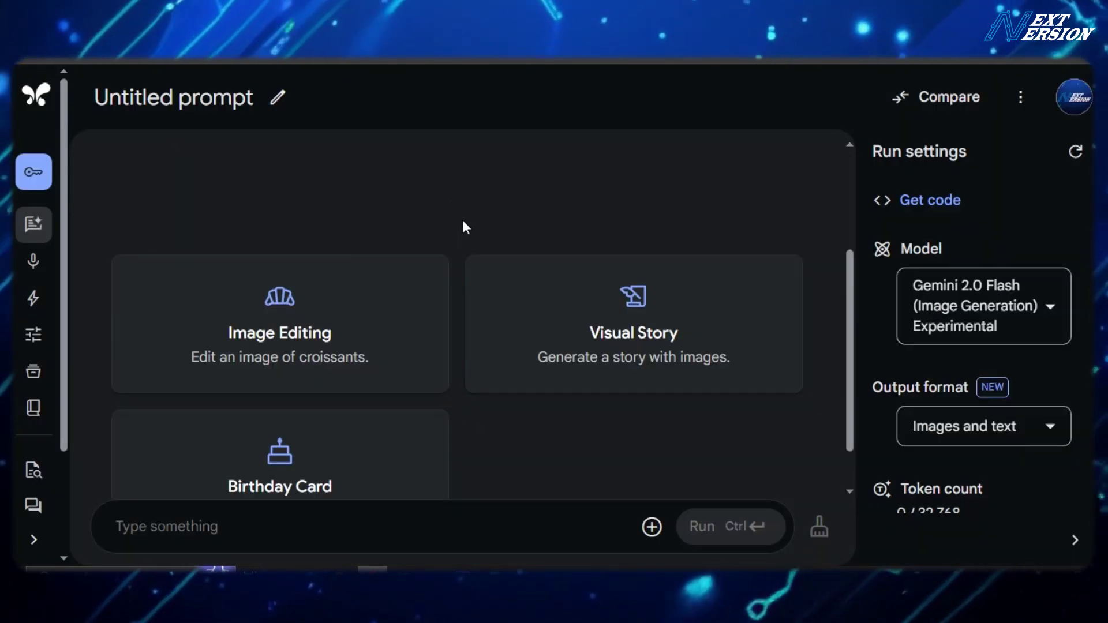
Choose Gemini 2.0 Flash (Image Generation) Experimental as the model for the prompt.
mouse_move(946, 353)
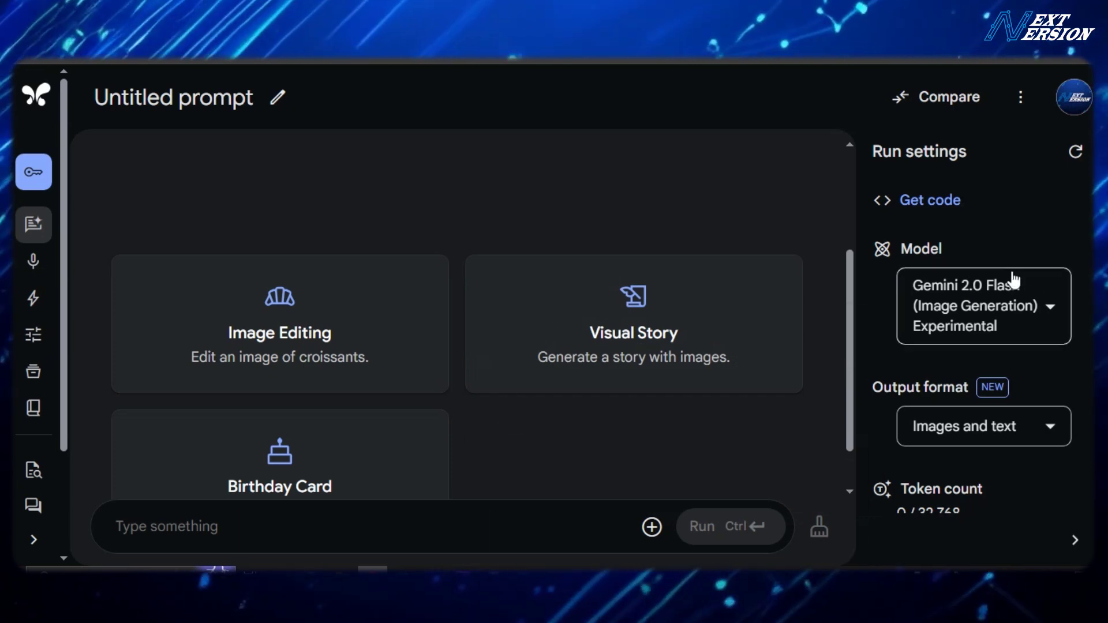
click(1038, 308)
mouse_move(955, 420)
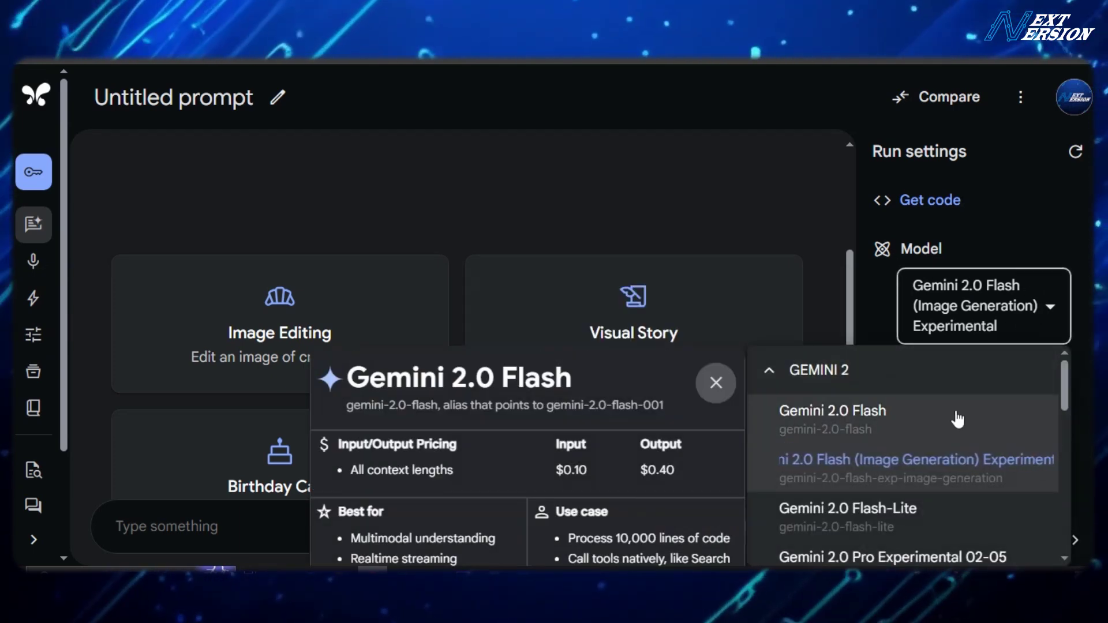
scroll(915, 415, down, 1)
scroll(865, 403, up, 1)
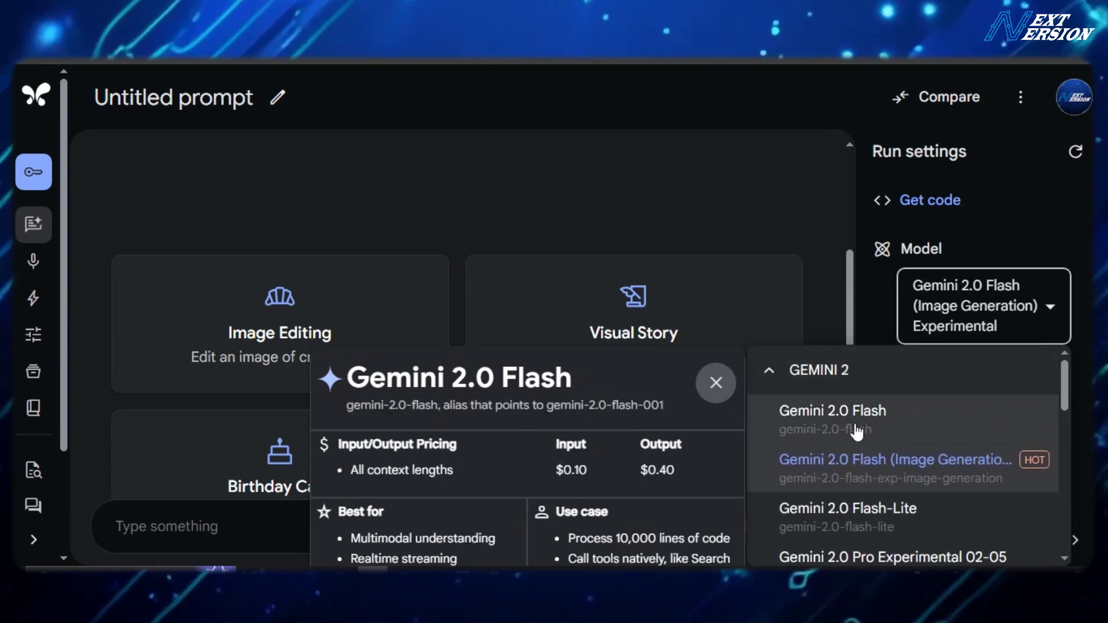
scroll(865, 404, down, 3)
scroll(926, 436, down, 3)
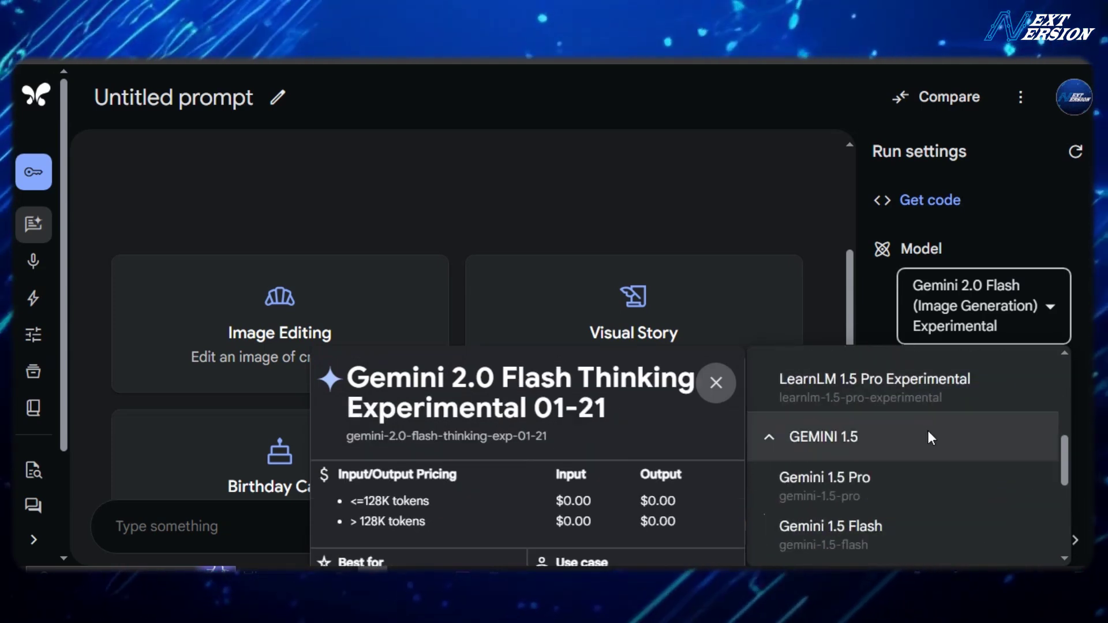
scroll(918, 424, up, 6)
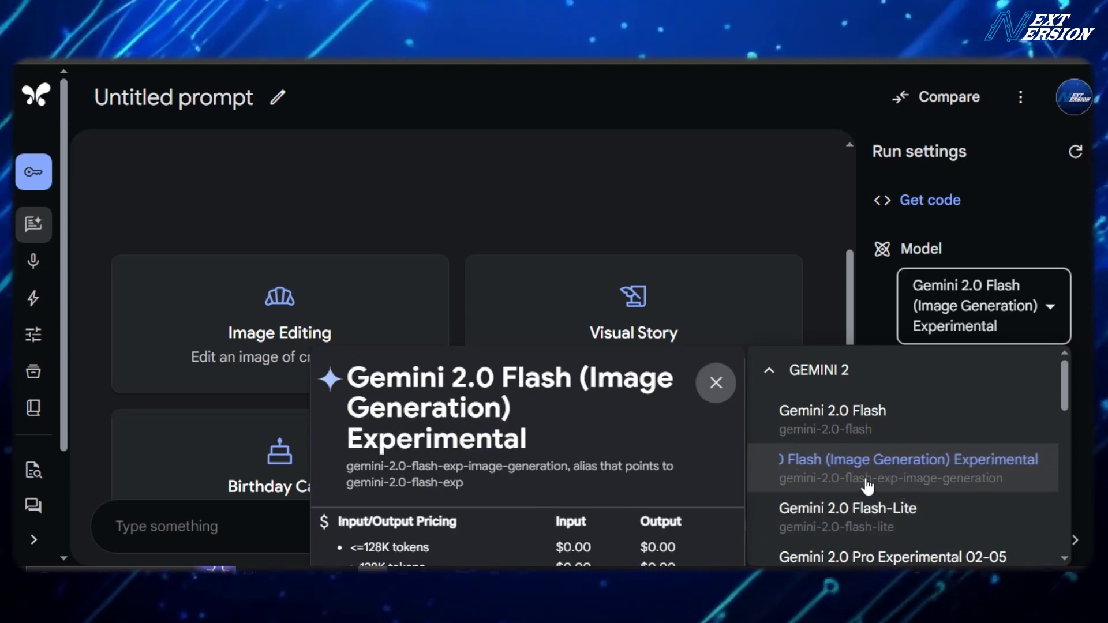
click(931, 474)
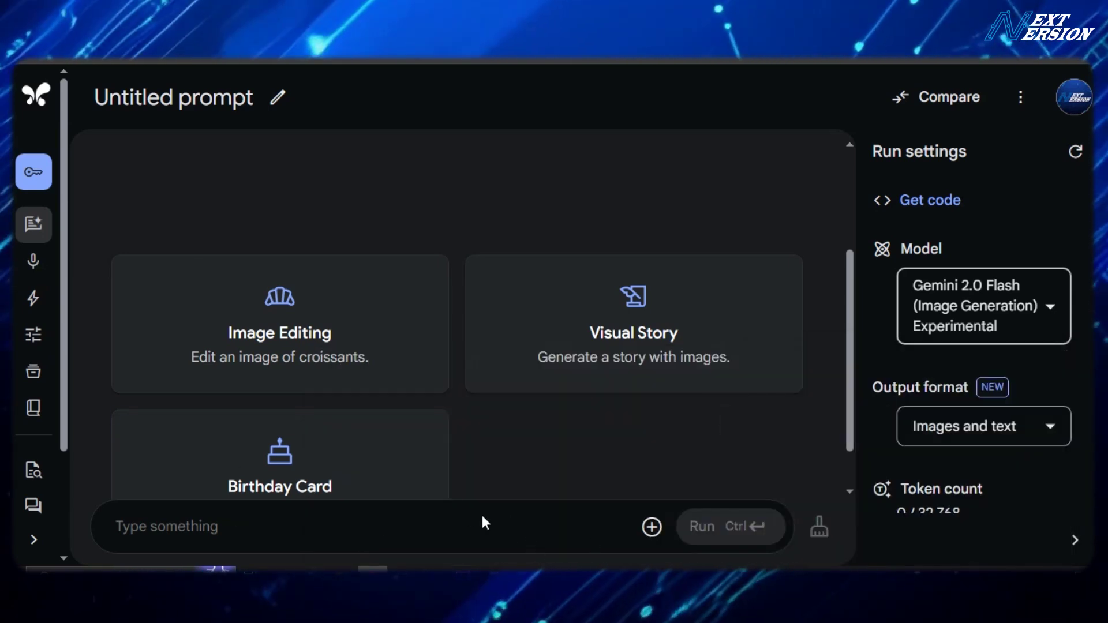
click(652, 527)
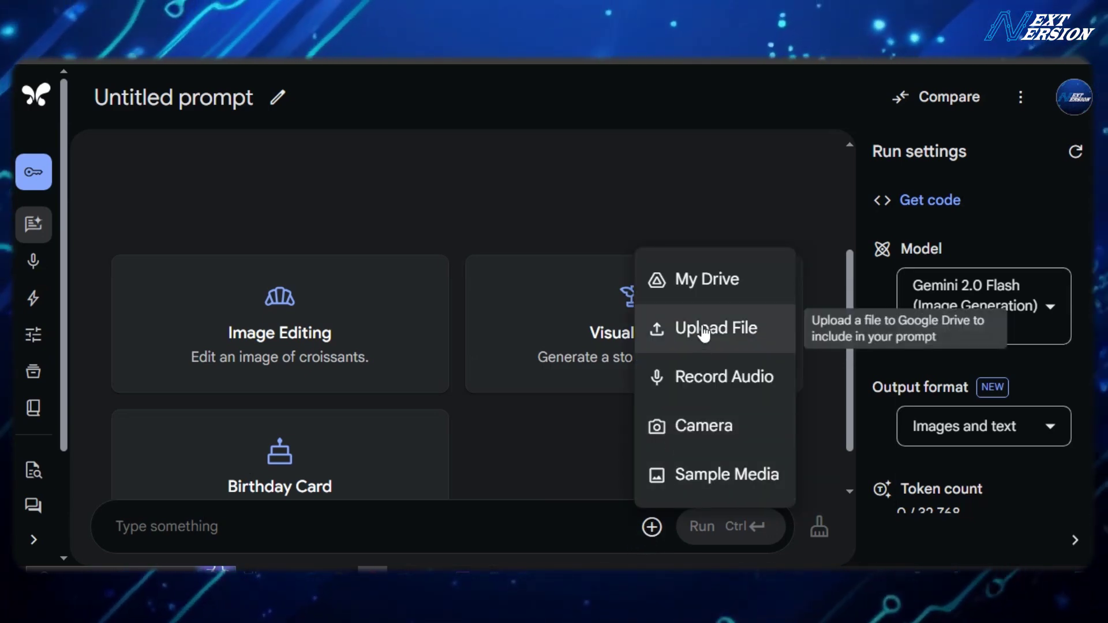
click(744, 341)
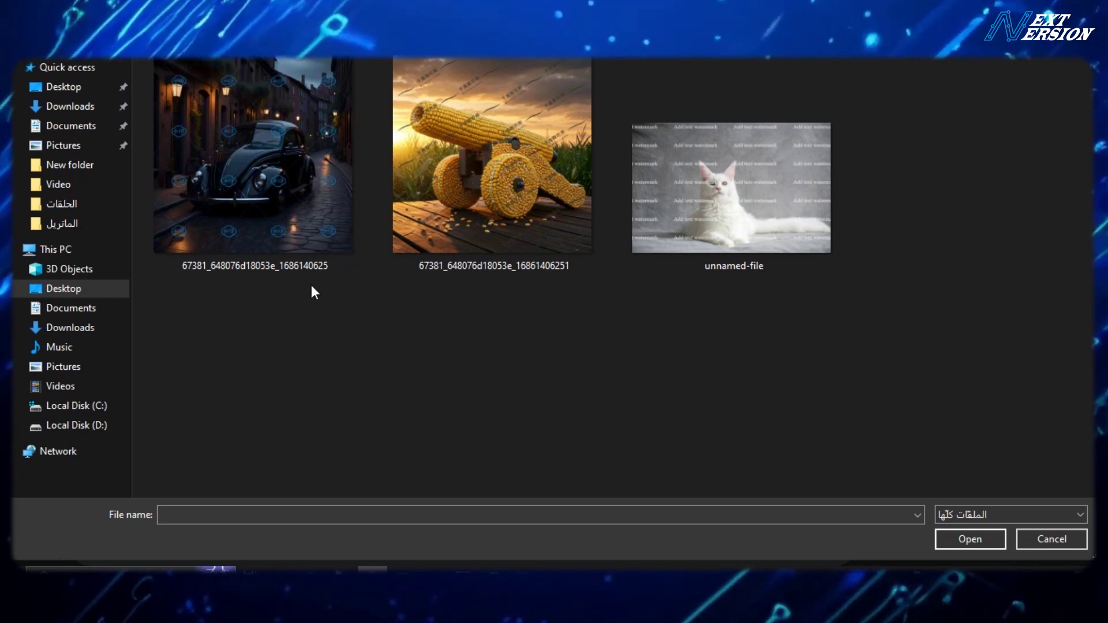
click(245, 141)
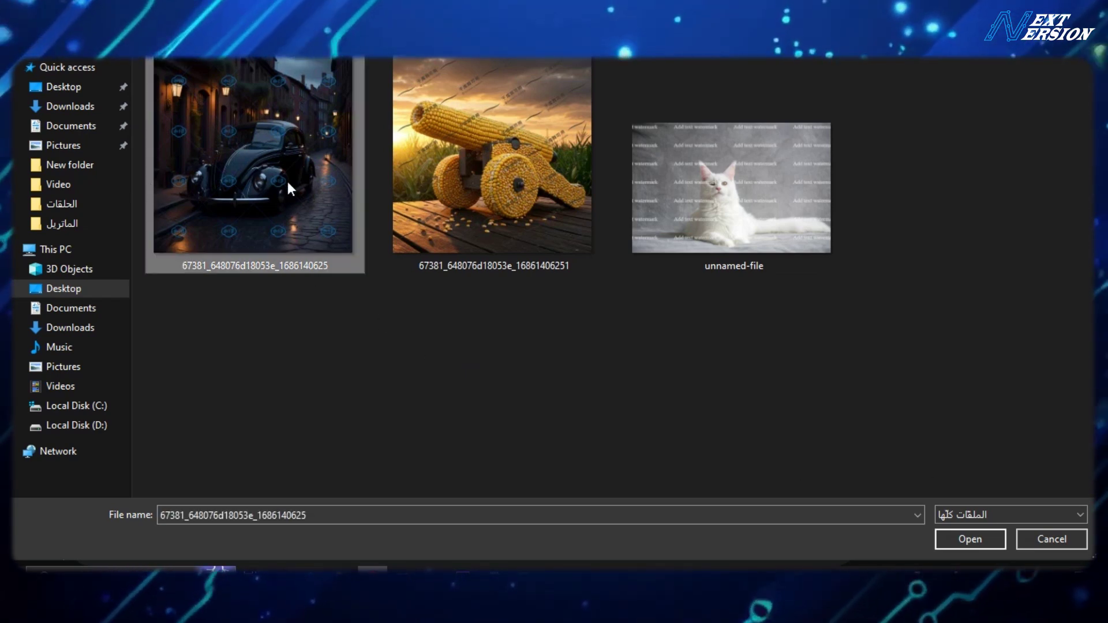
click(970, 539)
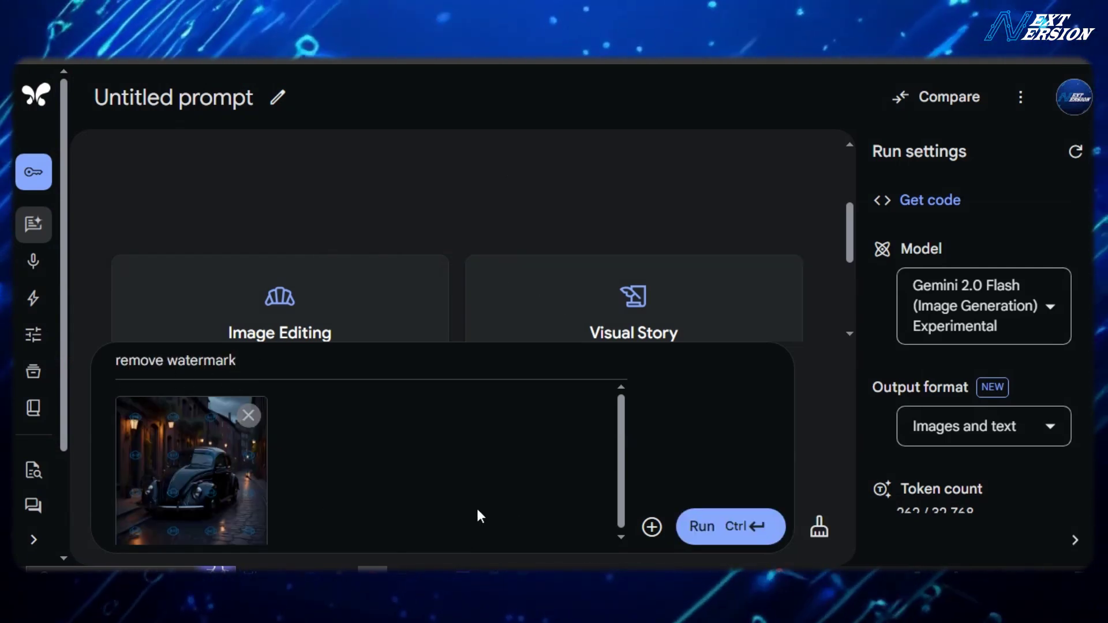
click(703, 526)
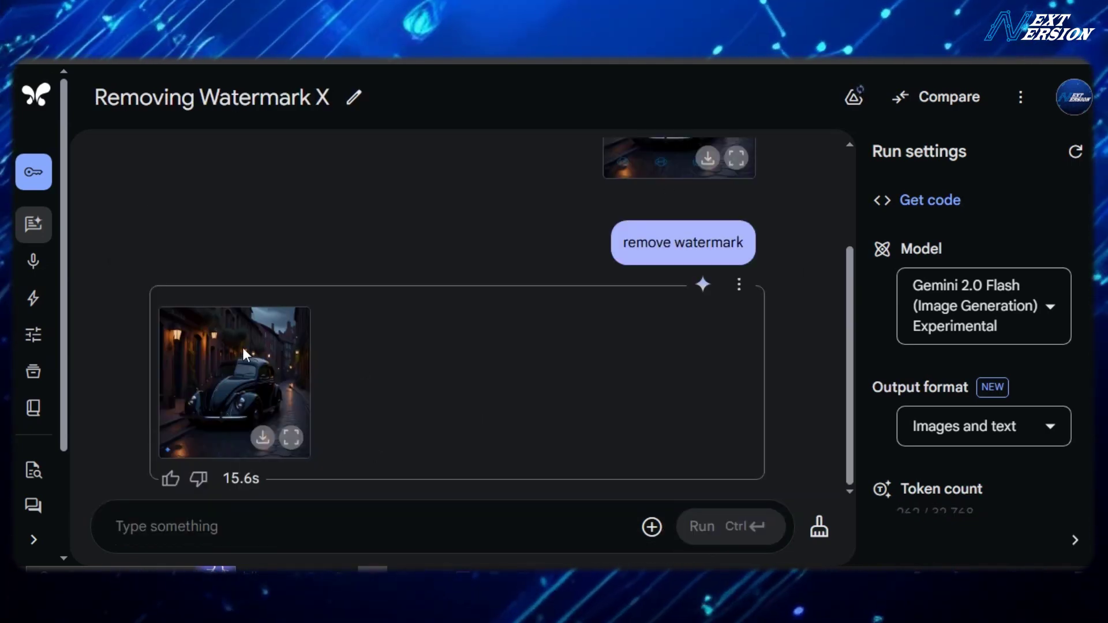
Enlarge the generated car image, download it and open the downloaded file.
click(292, 438)
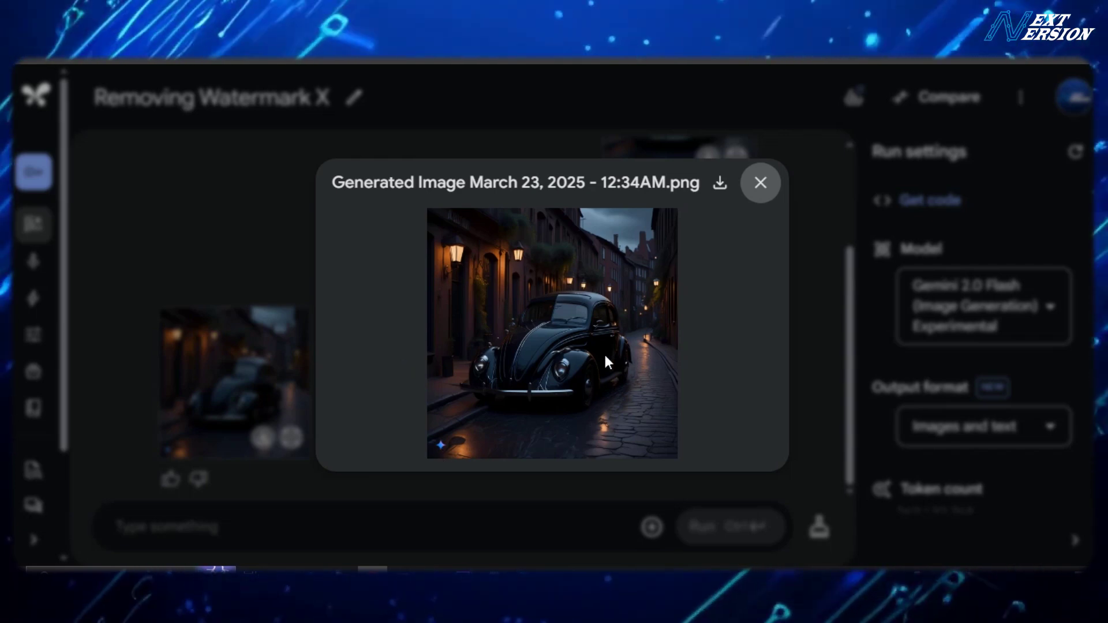
click(718, 187)
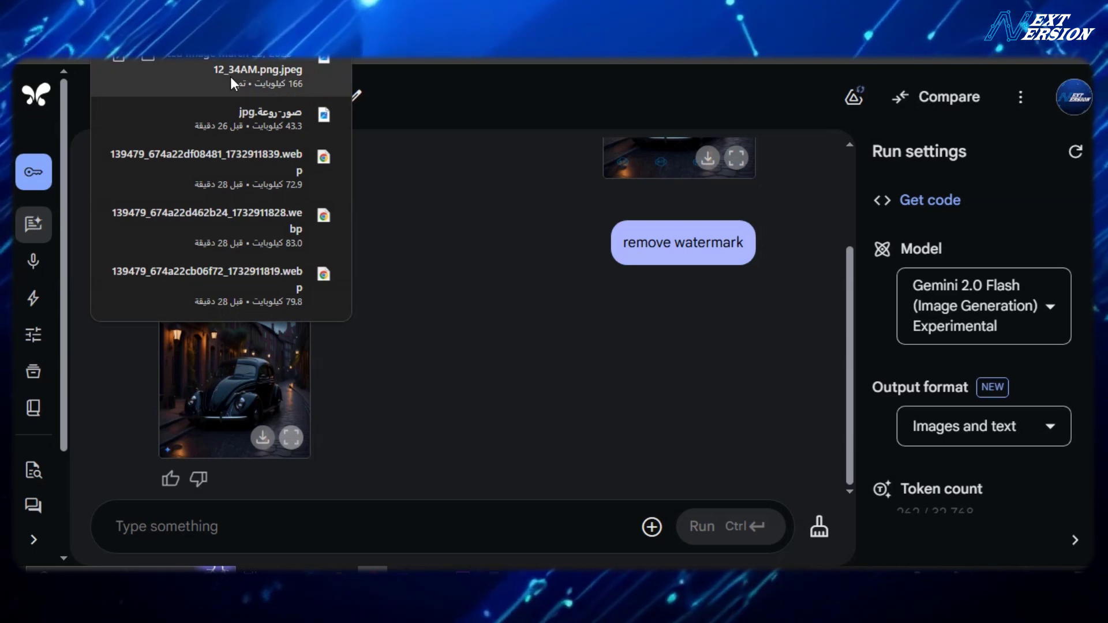
click(210, 74)
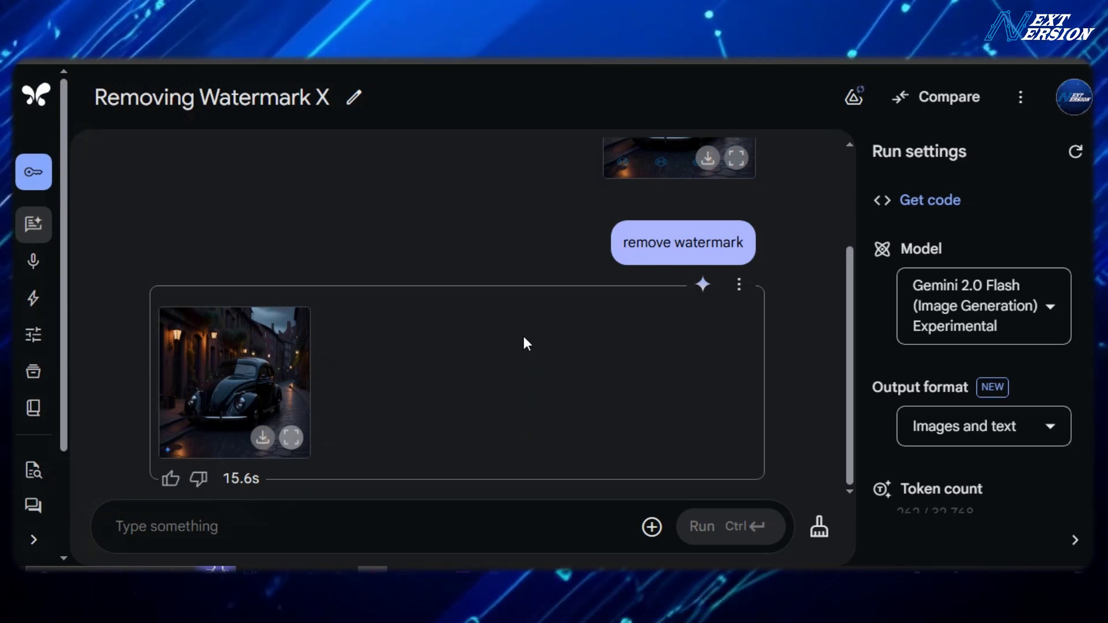
Compare the original car image with the generated one and view the watermarked corn cannon picture.
scroll(524, 337, up, 3)
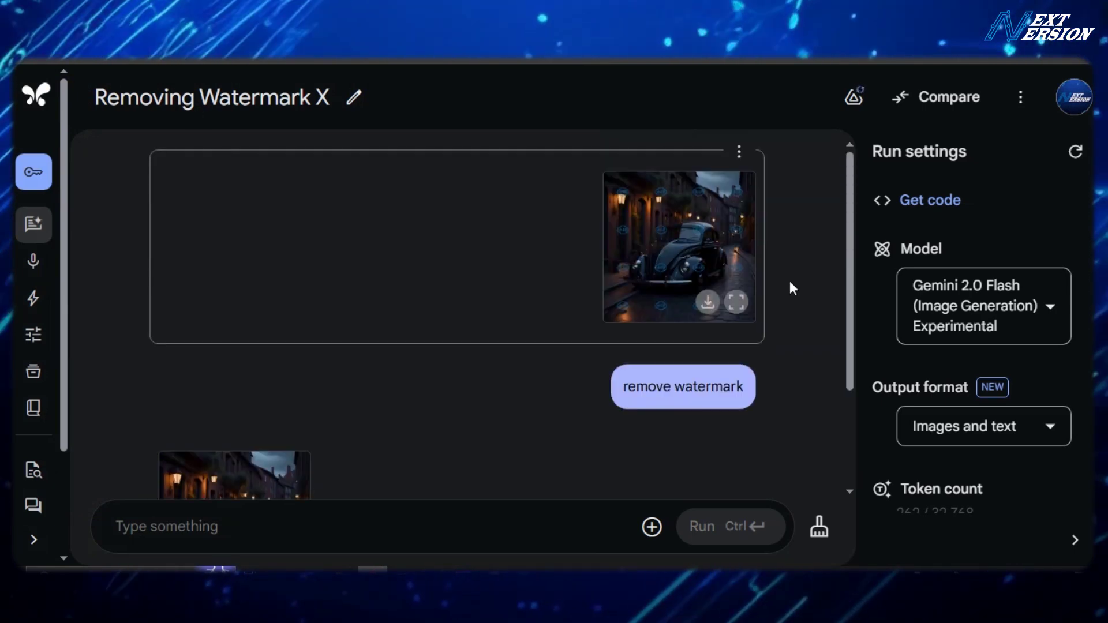
scroll(499, 253, down, 3)
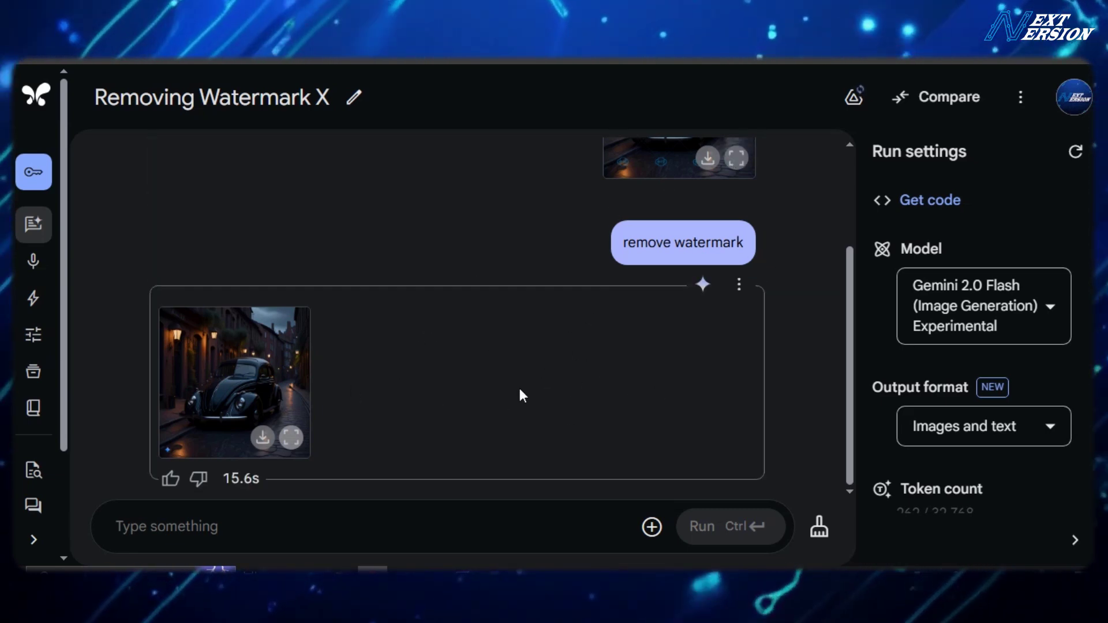
mouse_move(523, 571)
click(497, 535)
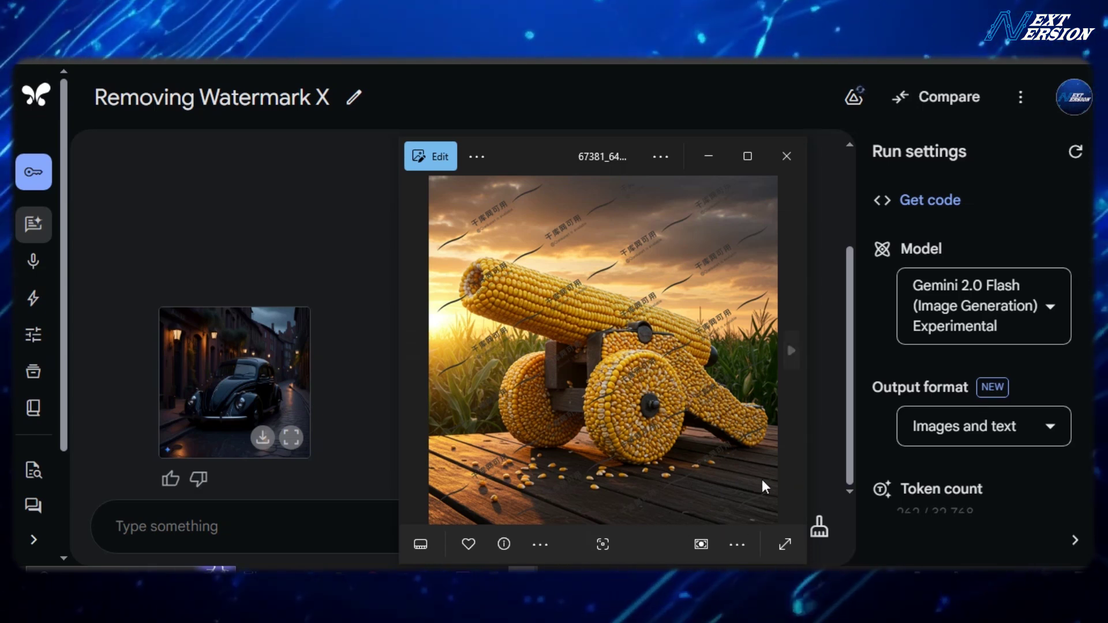
click(785, 164)
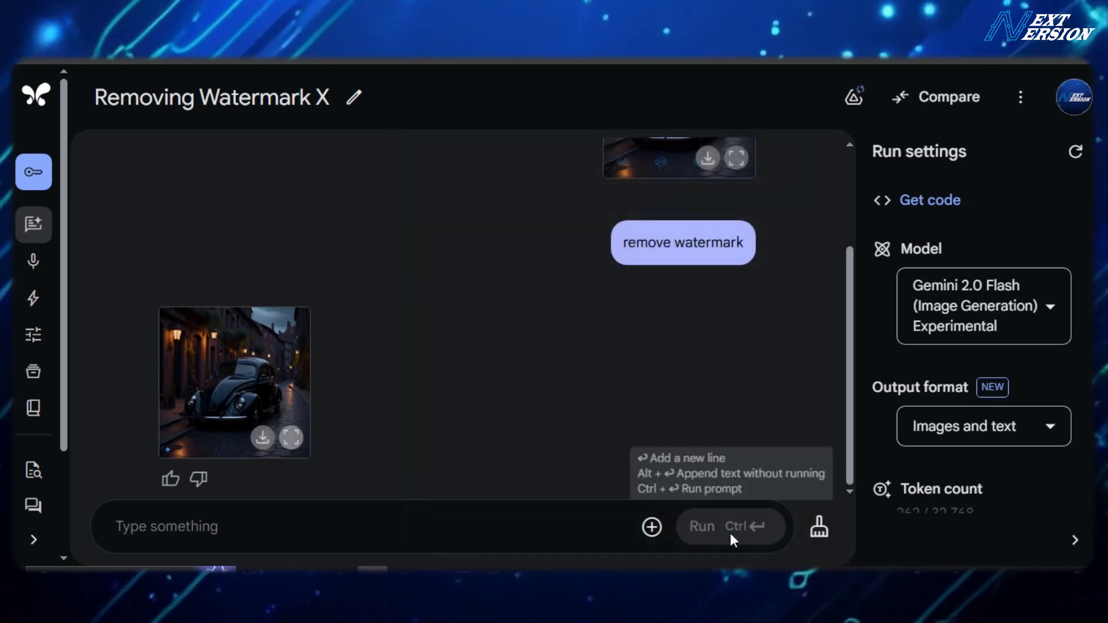
click(652, 527)
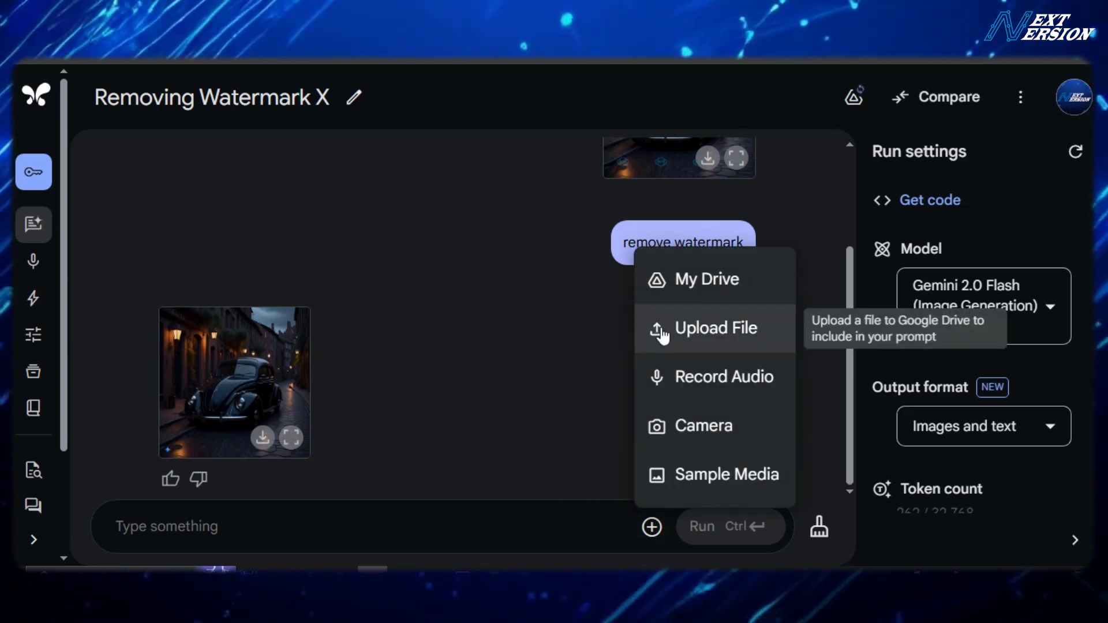
click(660, 326)
double_click(512, 179)
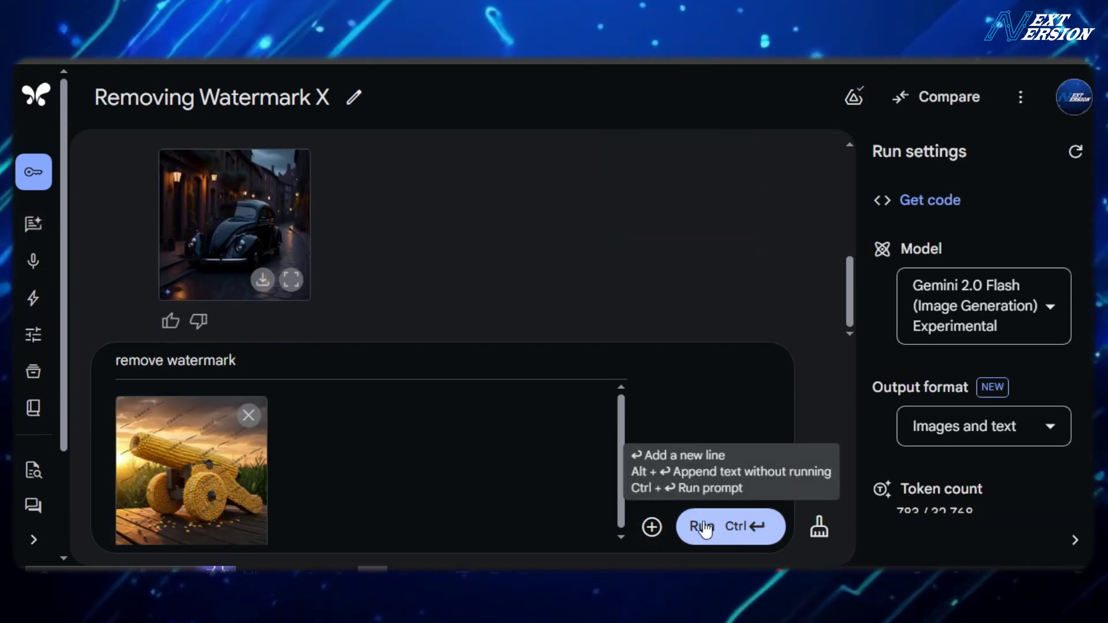
Run the prompt "remove watermark" on the corn cannon image, then enlarge and download the generated picture.
click(713, 530)
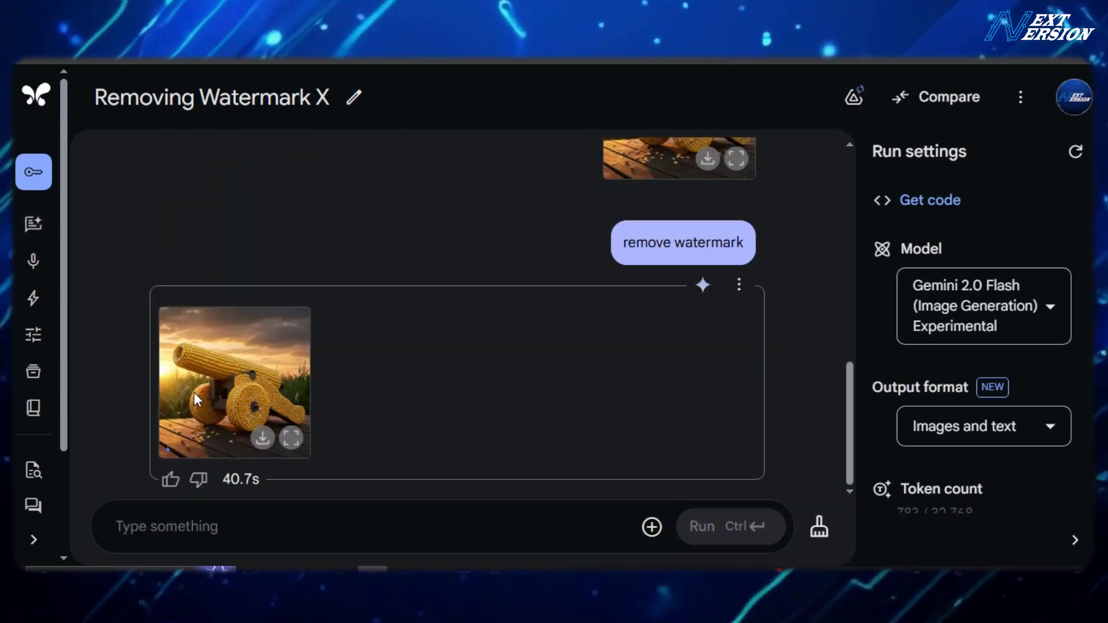
click(291, 438)
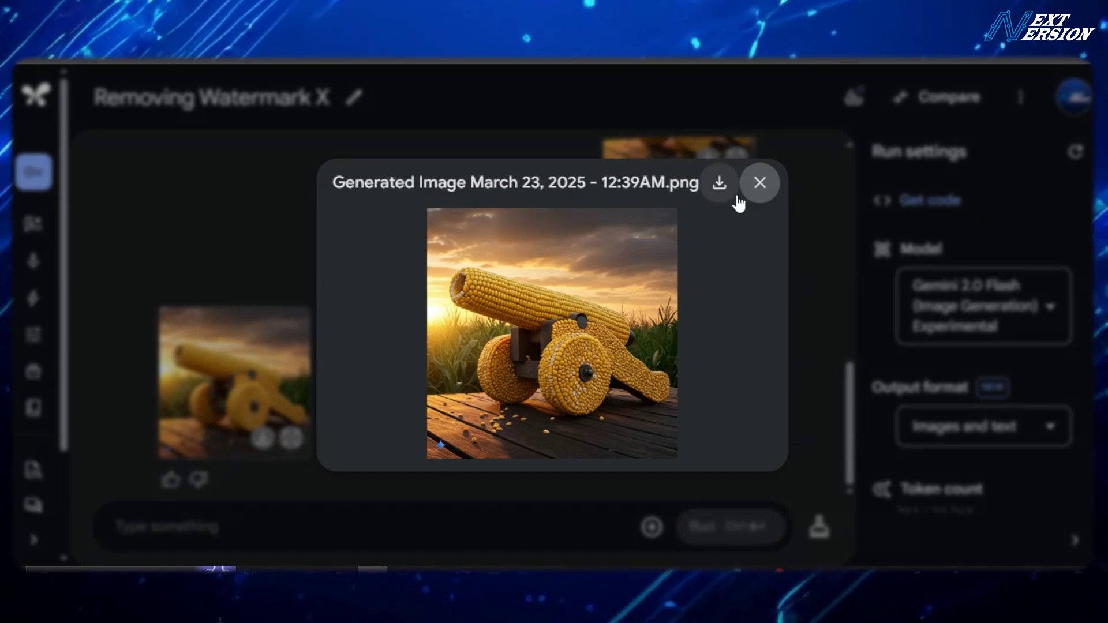
click(718, 184)
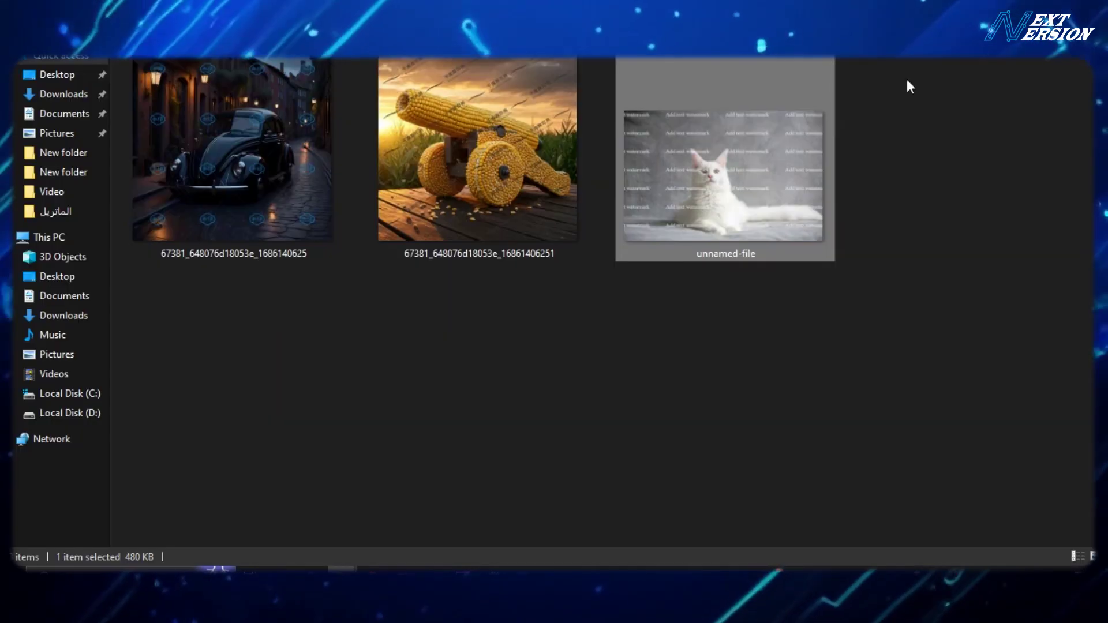
Open the cat picture unnamed-file and examine its watermark text around the face and body up close.
double_click(726, 194)
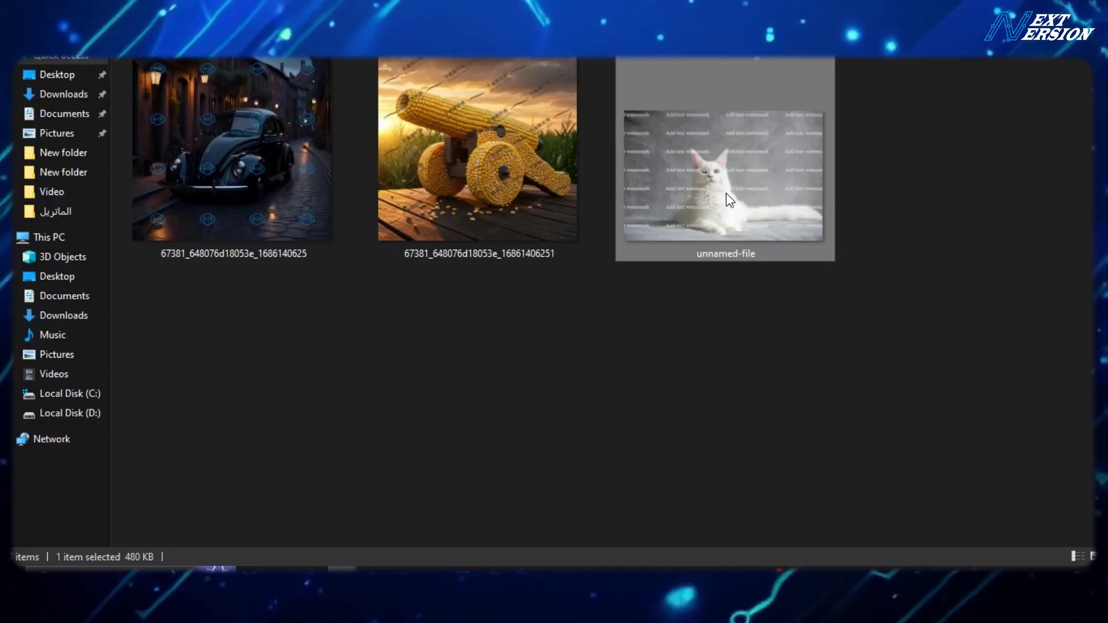
scroll(720, 176, up, 5)
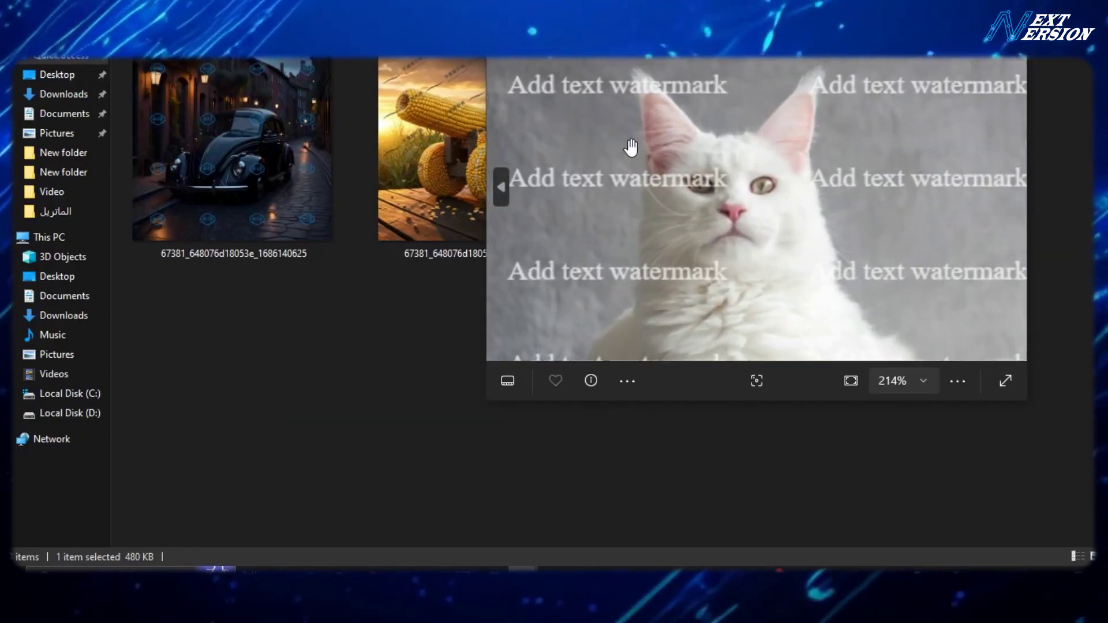
scroll(803, 220, down, 6)
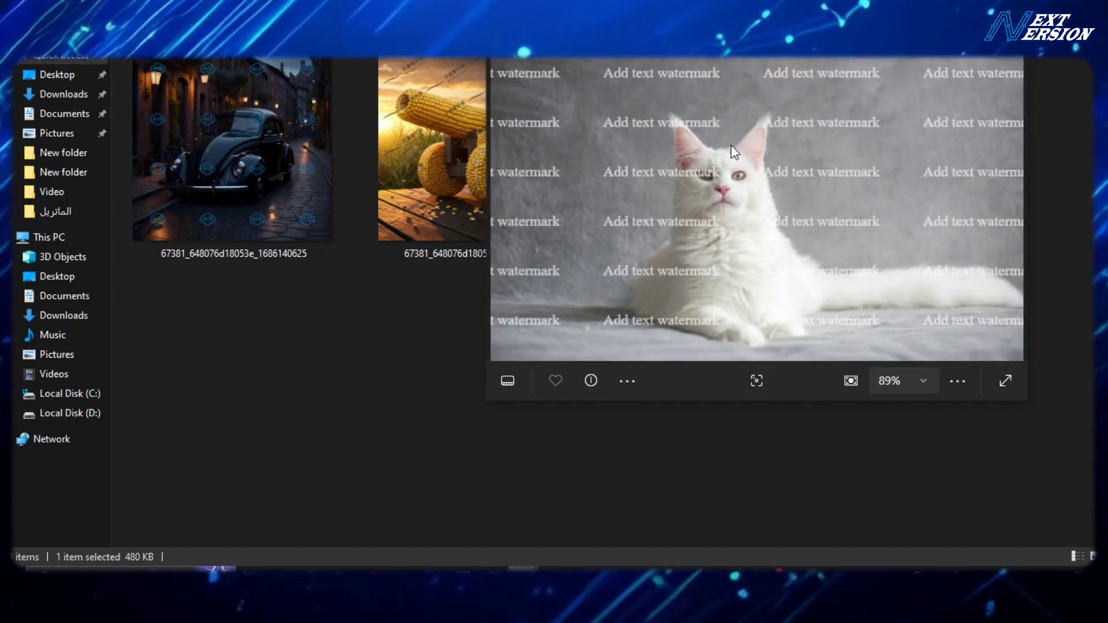
scroll(732, 262, up, 2)
scroll(732, 263, up, 7)
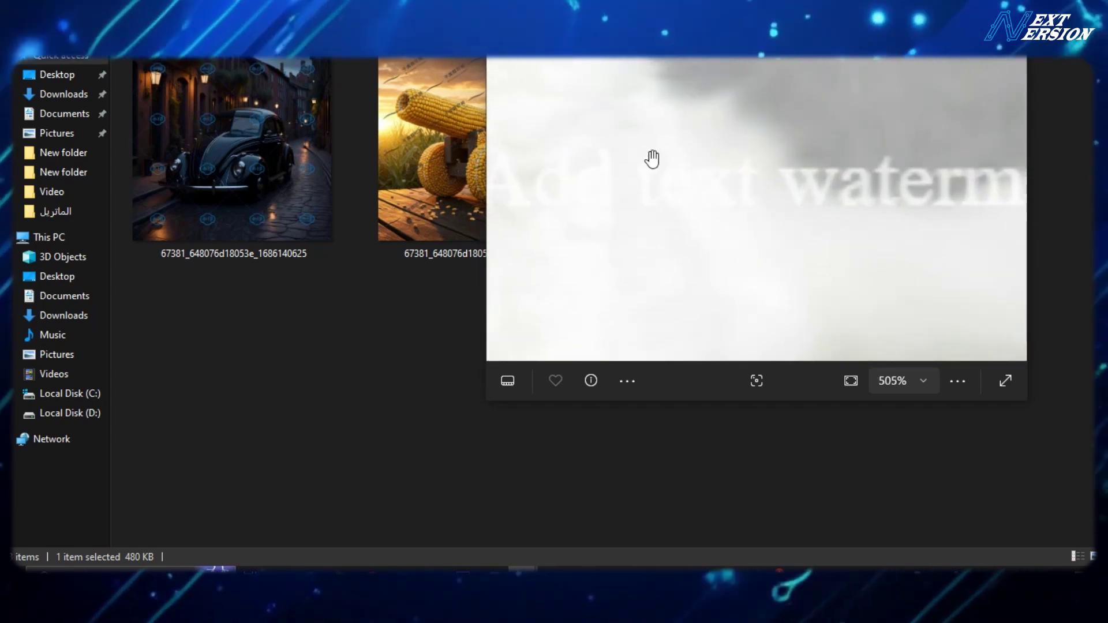
scroll(933, 189, down, 6)
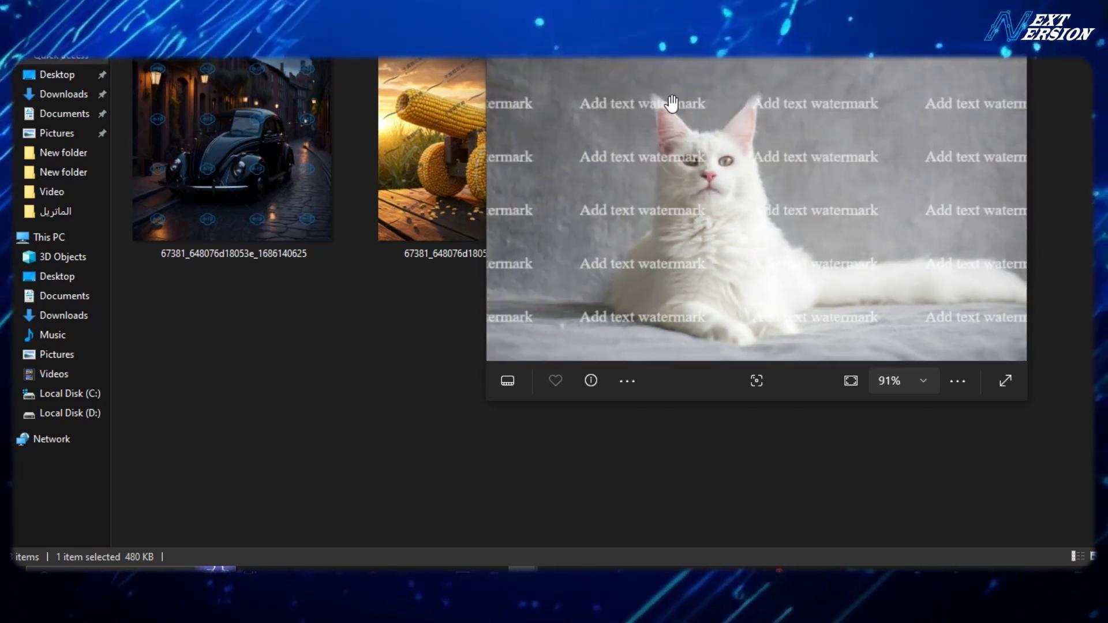
scroll(710, 191, up, 2)
scroll(710, 191, up, 2)
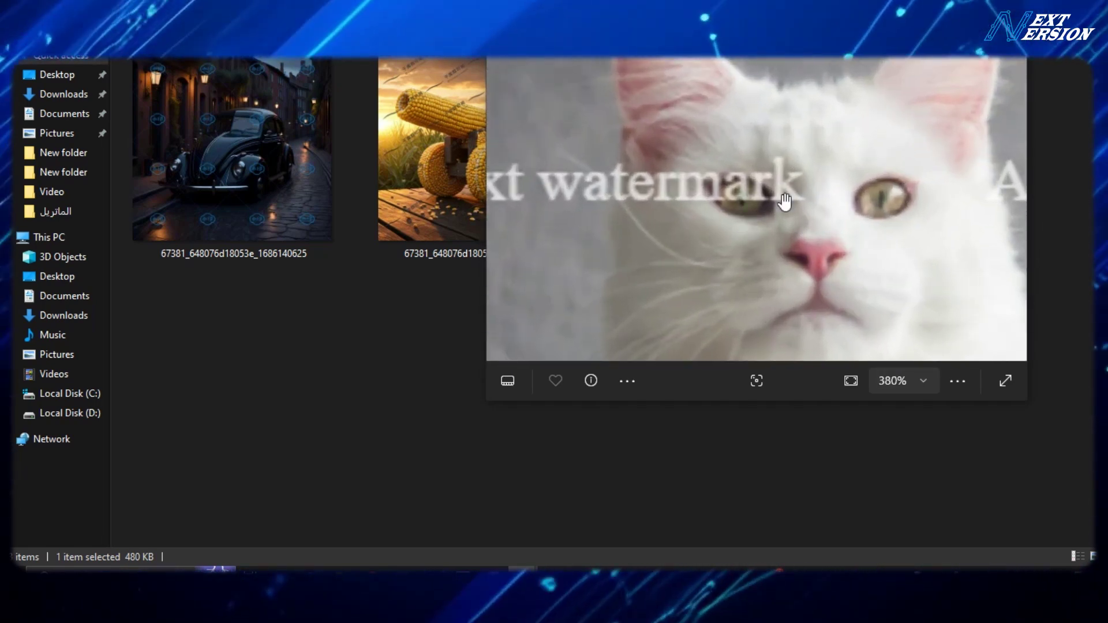
scroll(756, 165, down, 4)
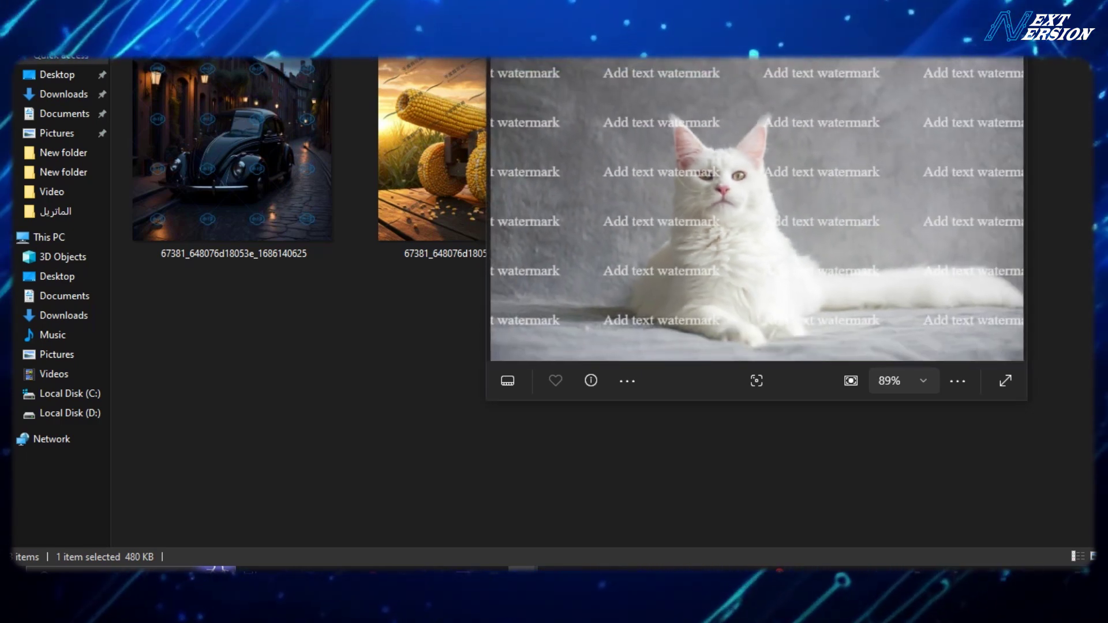
Switch back to Google AI Studio and upload the watermarked cat picture unnamed-file to the conversation.
click(520, 577)
click(372, 577)
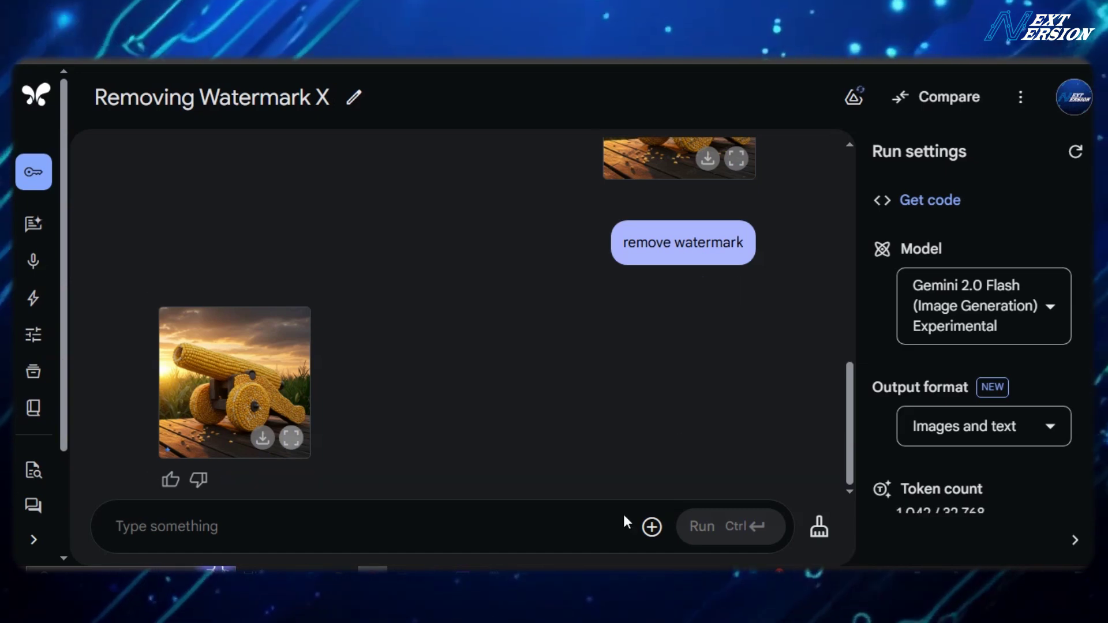
click(652, 527)
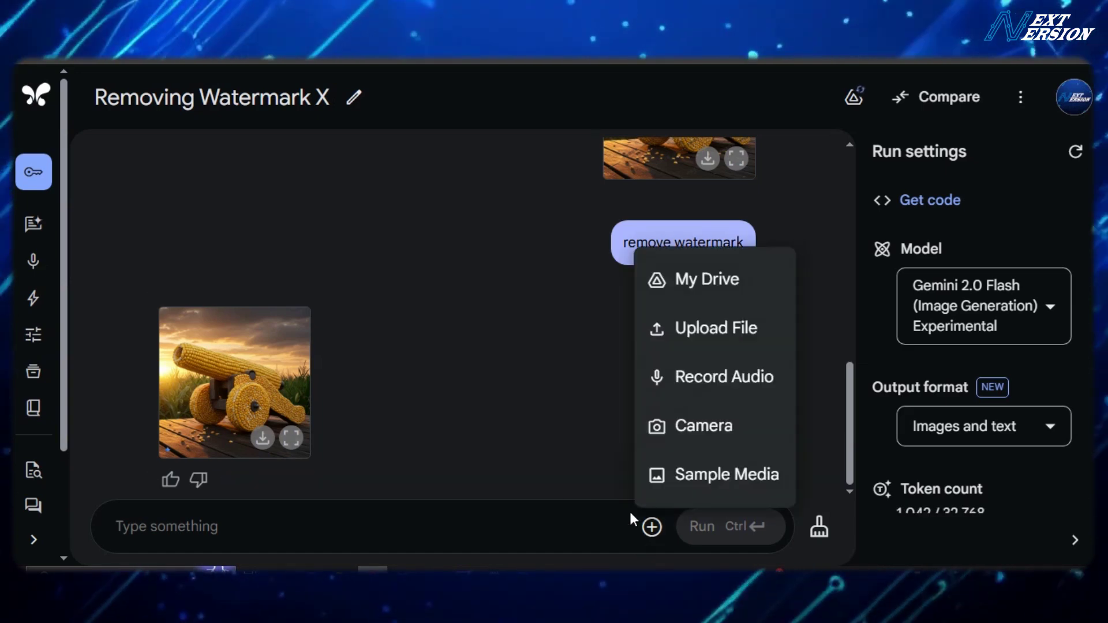
click(713, 326)
double_click(638, 174)
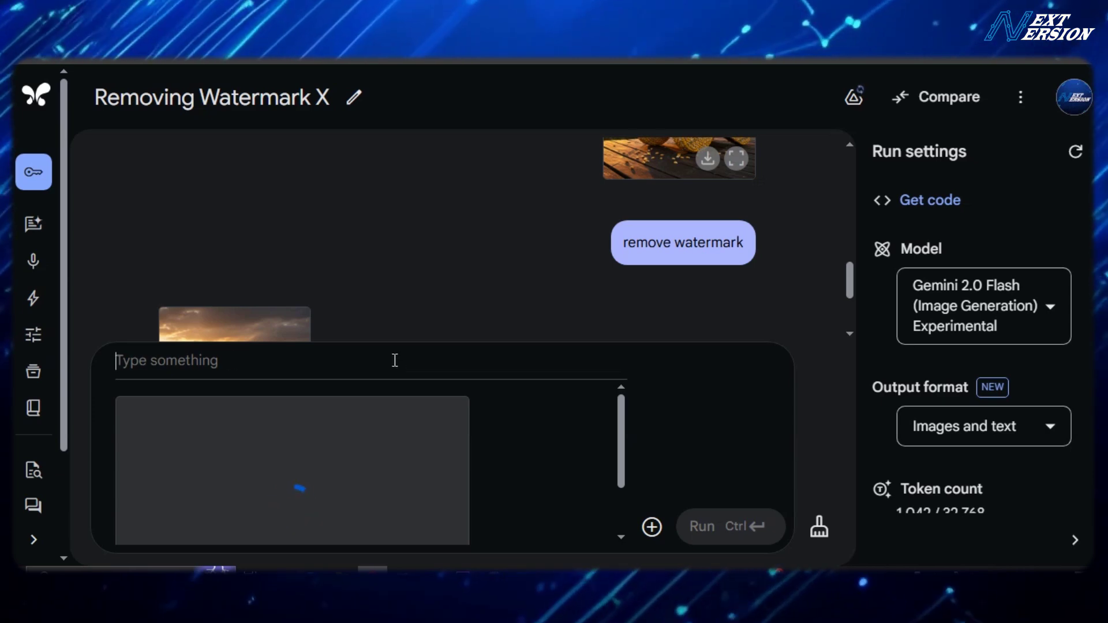
Run the prompt "remove watermark" on the cat picture, then download the generated picture and open the downloaded file.
text(remove watermark)
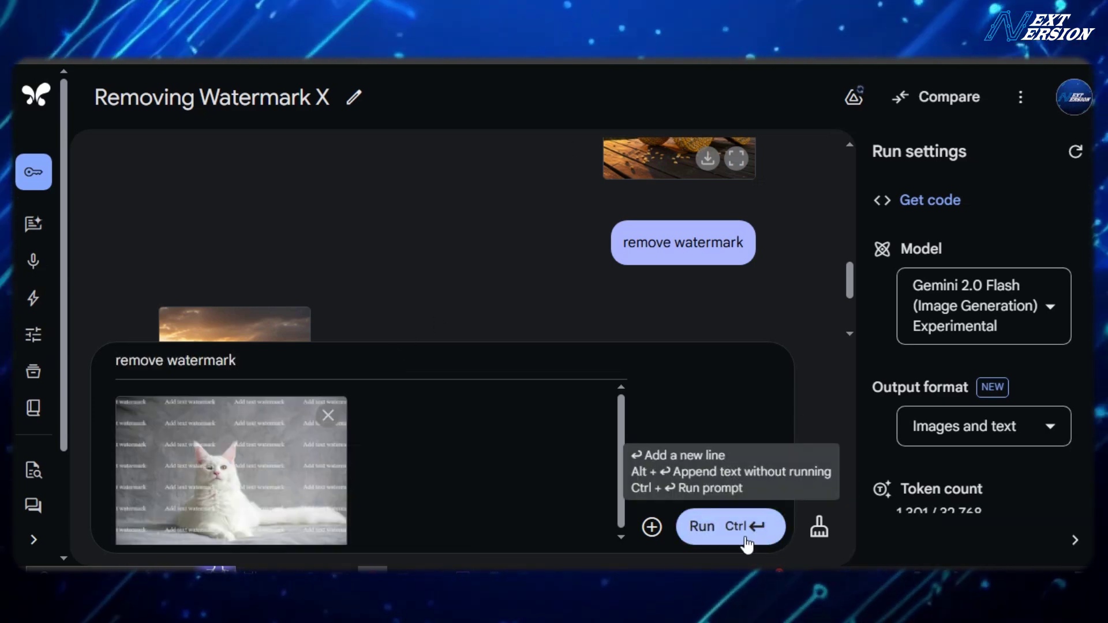
click(713, 536)
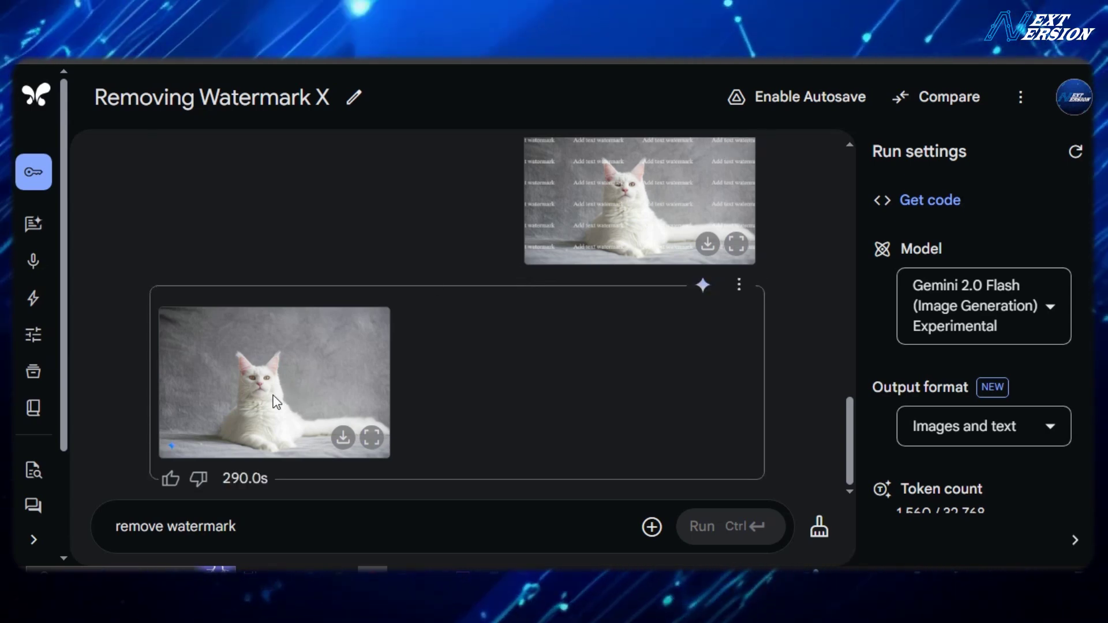
click(344, 444)
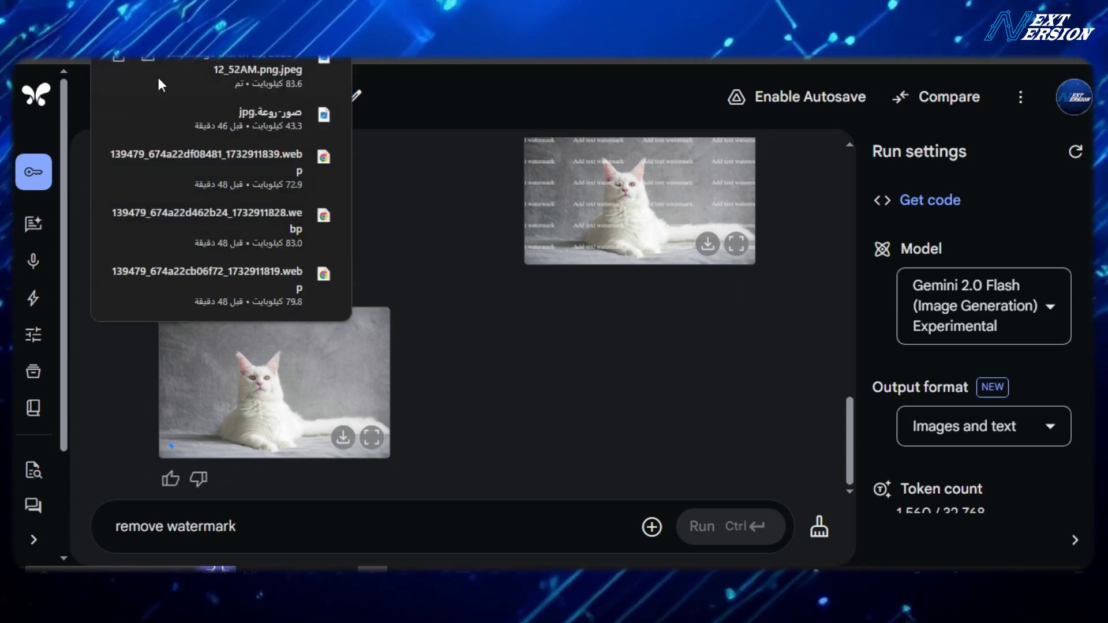
click(233, 68)
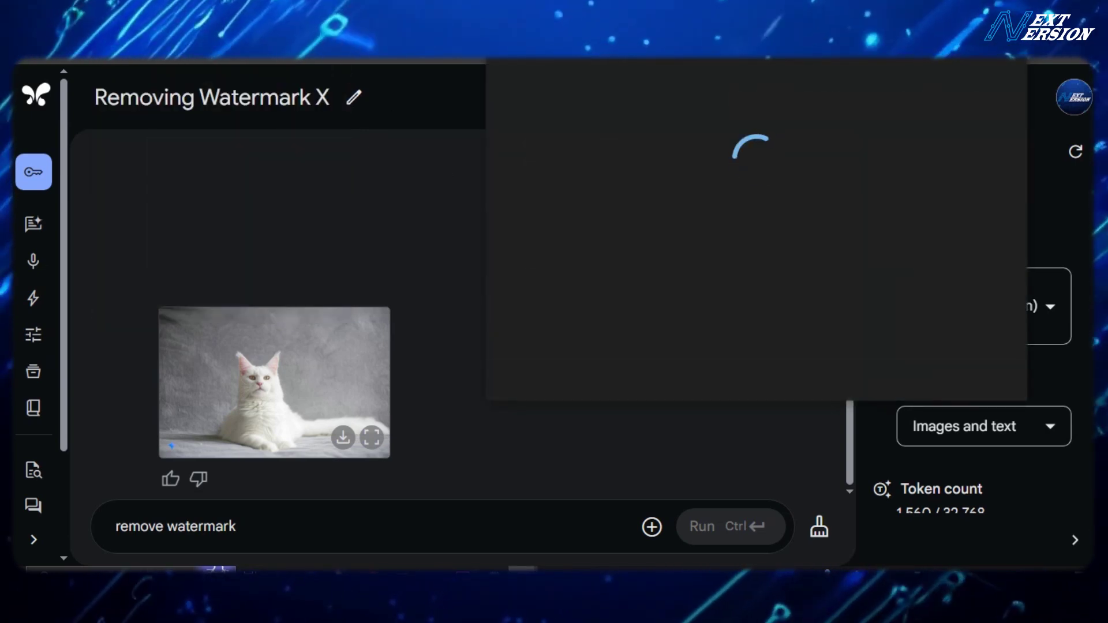